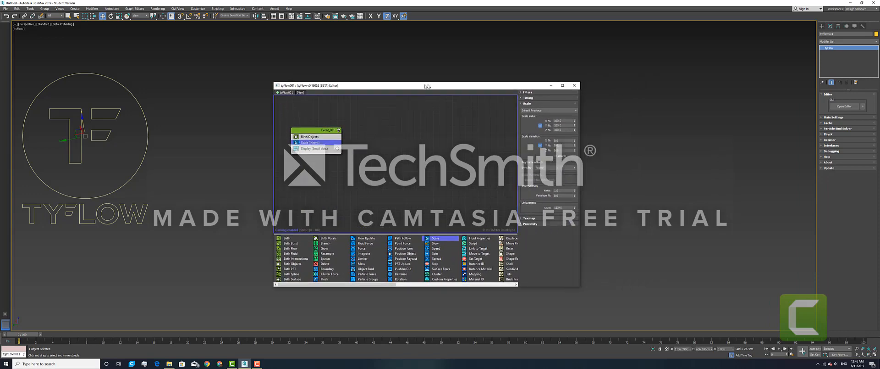
Set the Scale operator in Event_001 to Absolute with a scale value of 0
click(529, 111)
click(531, 116)
drag(558, 121, 517, 120)
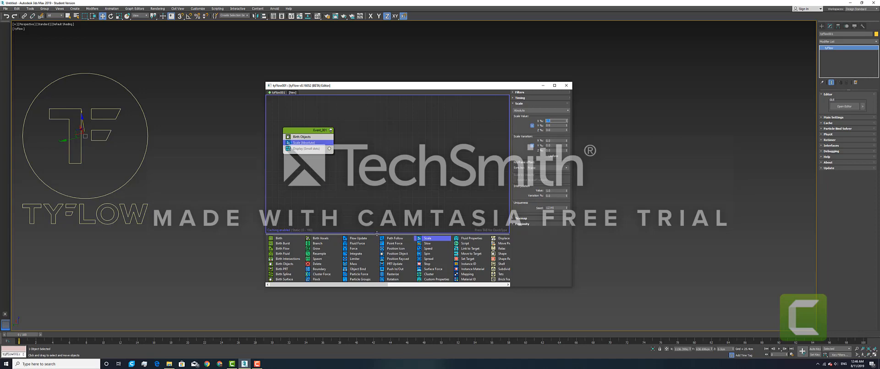
Add a Brick Fracture operator to Event_001 between Birth Objects and Scale
drag(375, 286, 466, 291)
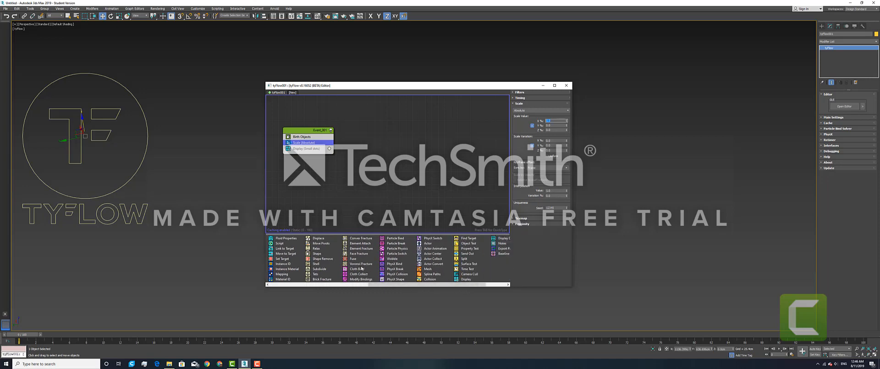
drag(327, 280, 310, 143)
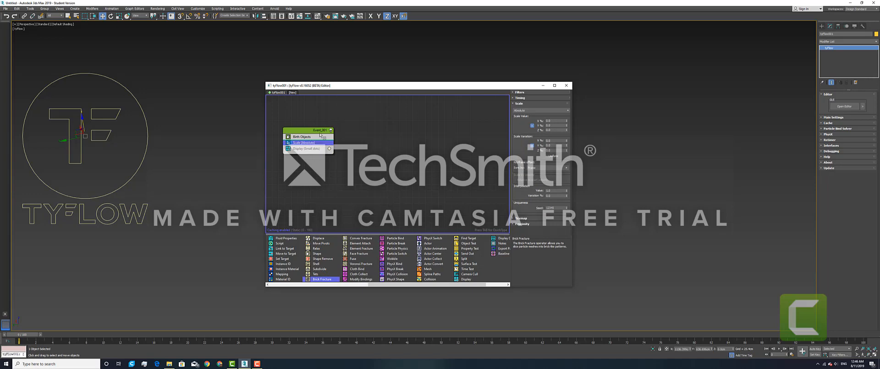
drag(324, 85, 528, 86)
scroll(282, 147, down, 3)
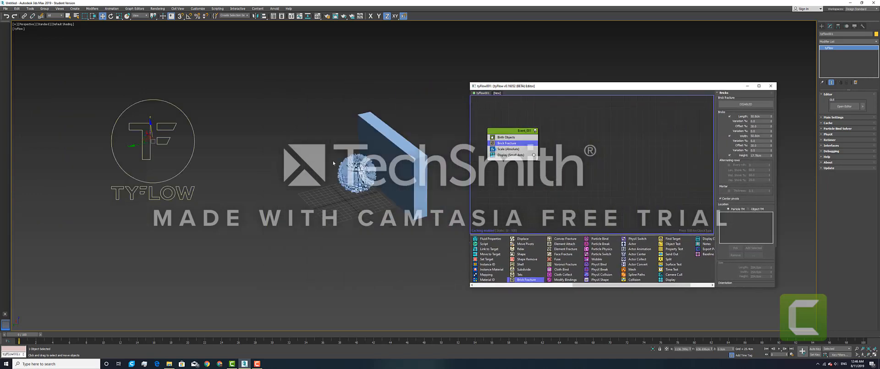
scroll(390, 161, up, 5)
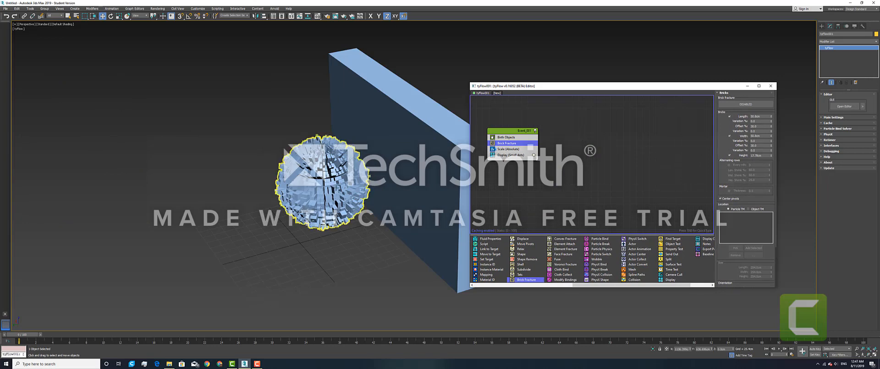
Enable the brick fracture and set the brick length, width and height to 10 cm
click(750, 104)
double_click(759, 116)
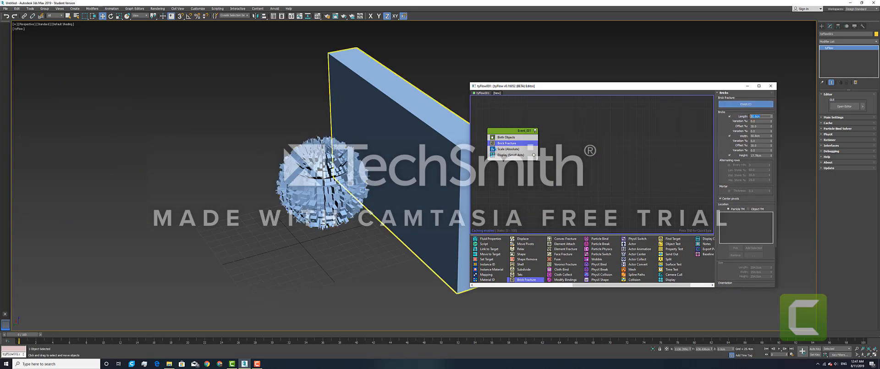
text(10)
double_click(760, 136)
text(1)
double_click(759, 156)
text(10)
Set the Brick Fracture offset percentages for both length and width to 0
double_click(757, 126)
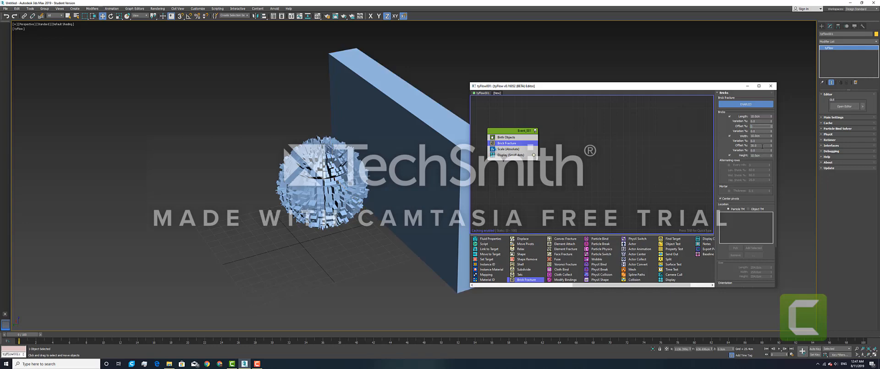
double_click(759, 145)
text(0)
drag(603, 88, 577, 85)
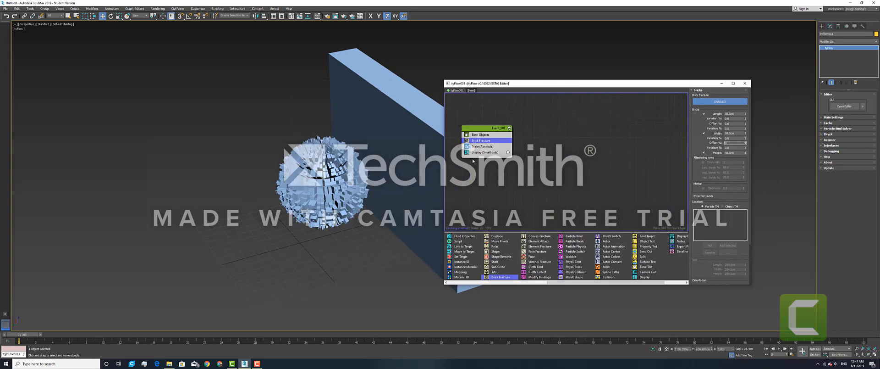
Pick the greebled sphere as the source object of the Birth Objects operator
click(490, 135)
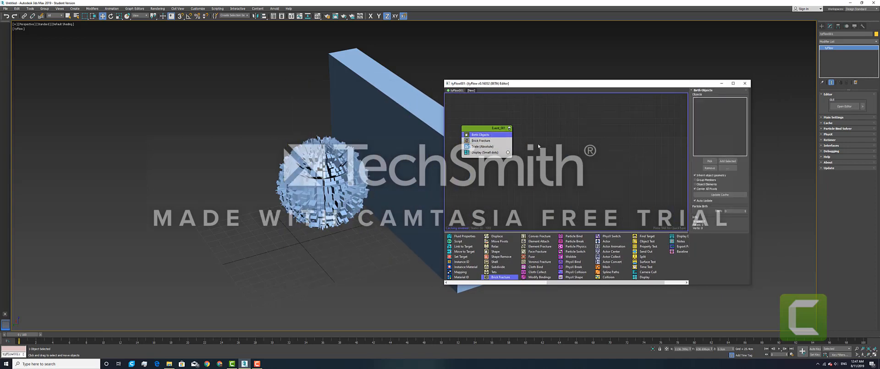
click(709, 161)
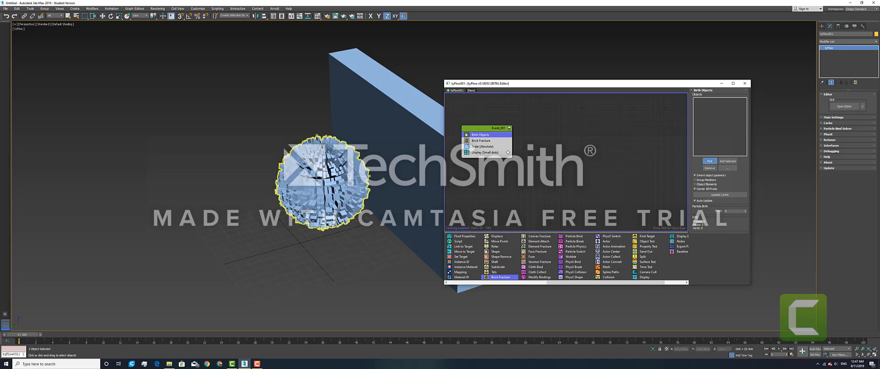
click(320, 178)
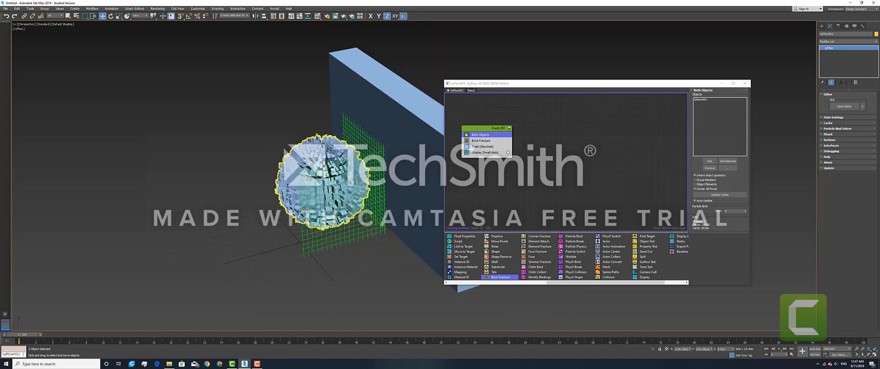
scroll(313, 167, up, 3)
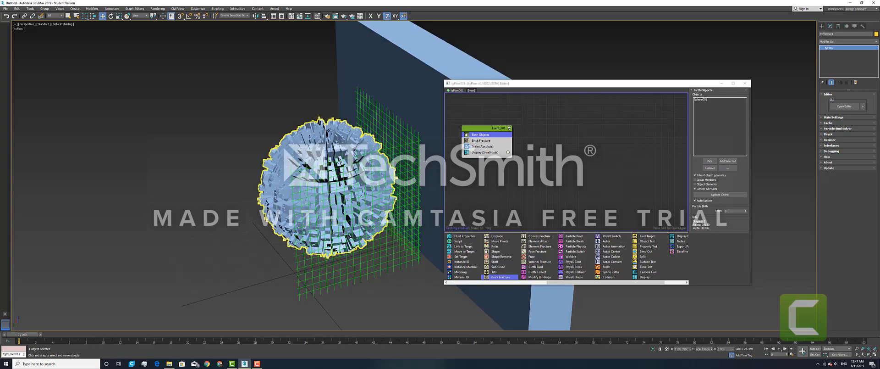
Set the display type of Event_001's Display operator to Geometry
click(490, 152)
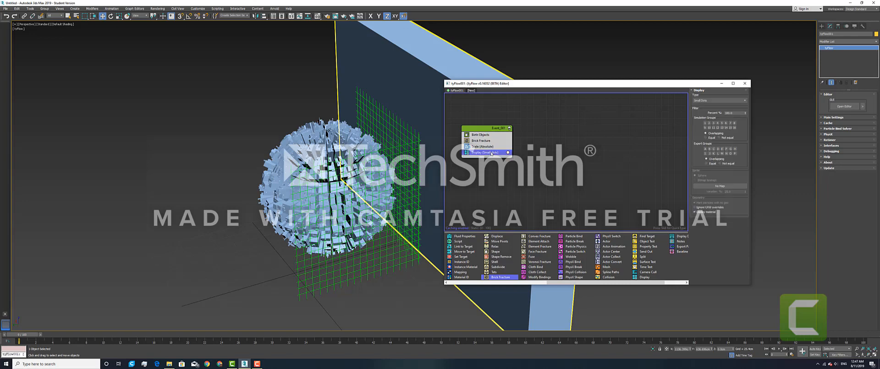
click(728, 99)
click(703, 125)
Select the original greebled sphere in the viewport and hide it
scroll(329, 122, down, 10)
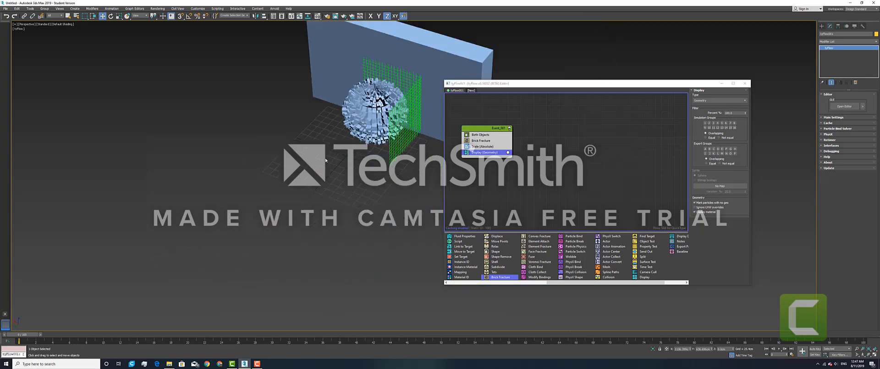
scroll(329, 122, up, 10)
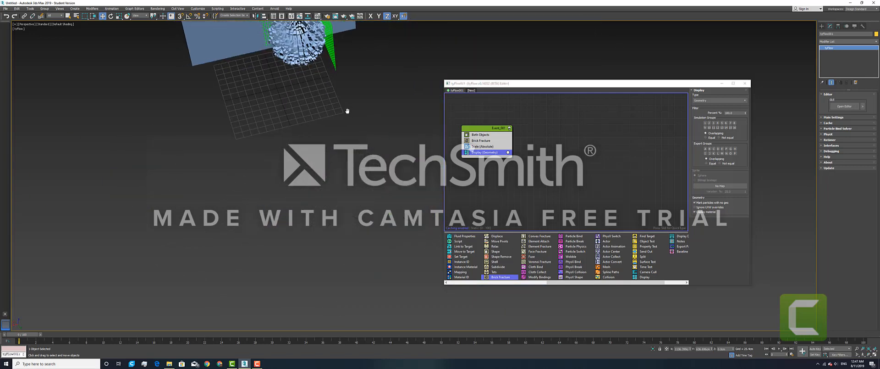
middle_drag(344, 95, 384, 125)
alt+middle_drag(345, 70, 367, 167)
click(341, 173)
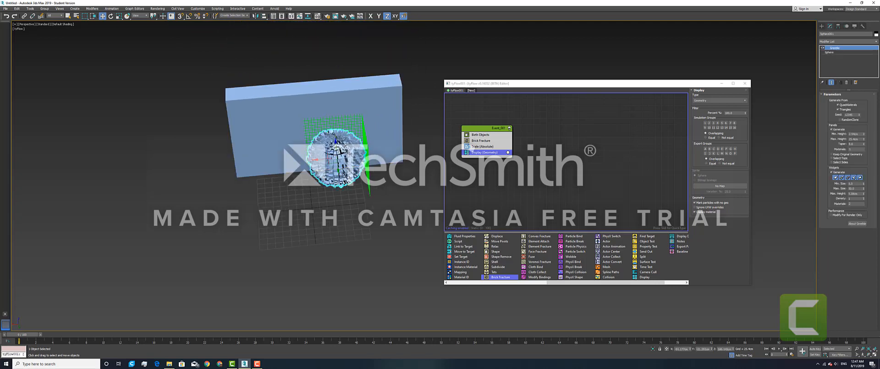
right_click(341, 172)
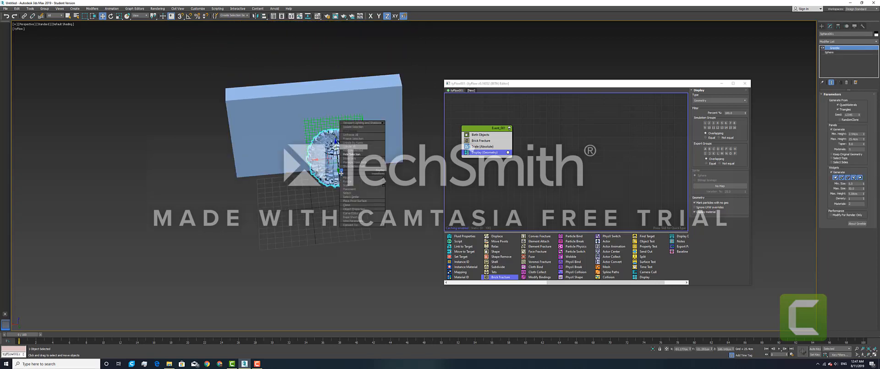
click(352, 154)
Examine the wall box and the brick fracture grid from several angles
middle_drag(389, 138, 280, 197)
alt+middle_drag(280, 197, 293, 195)
scroll(316, 172, down, 4)
scroll(290, 180, up, 4)
scroll(290, 179, up, 3)
middle_drag(321, 156, 293, 171)
scroll(293, 171, down, 2)
scroll(294, 171, down, 3)
middle_drag(208, 176, 222, 172)
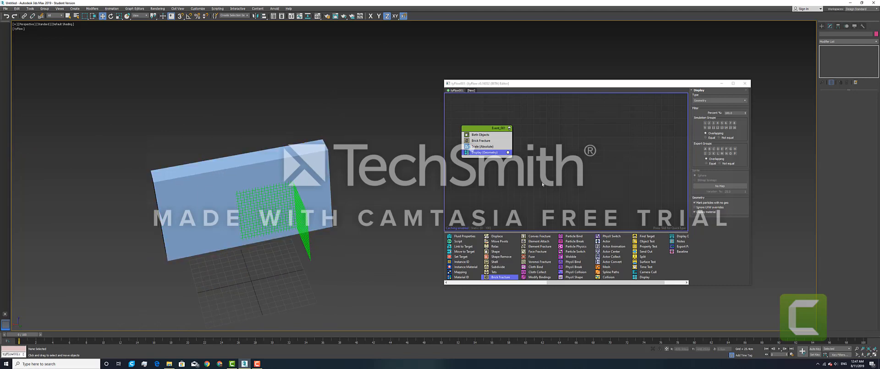
scroll(224, 197, up, 2)
scroll(225, 198, down, 2)
scroll(247, 101, up, 2)
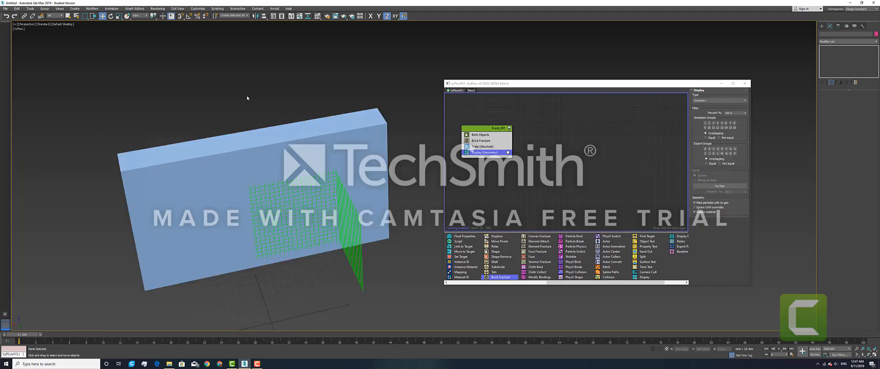
Switch the wall box's rendering and display properties to By Object, turn off Renderable and turn on Display as Box
click(286, 139)
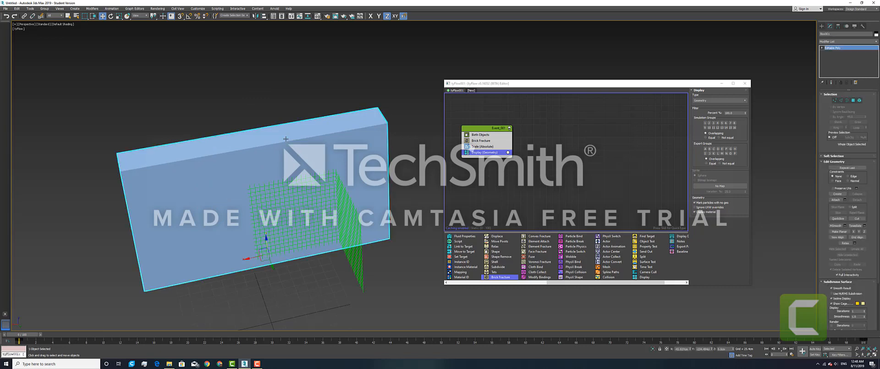
right_click(286, 138)
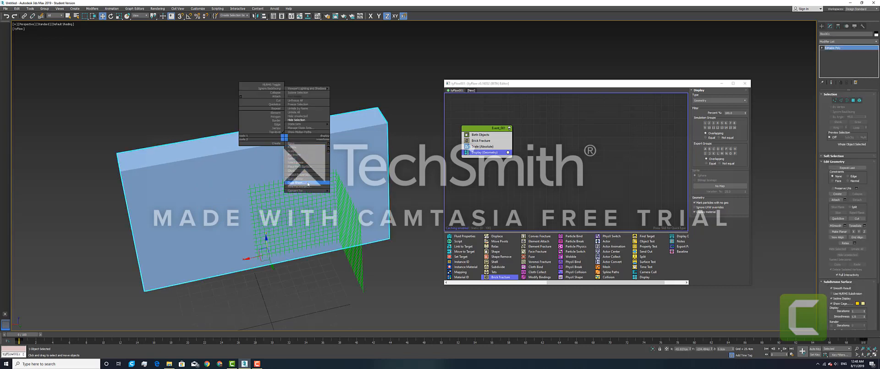
click(304, 175)
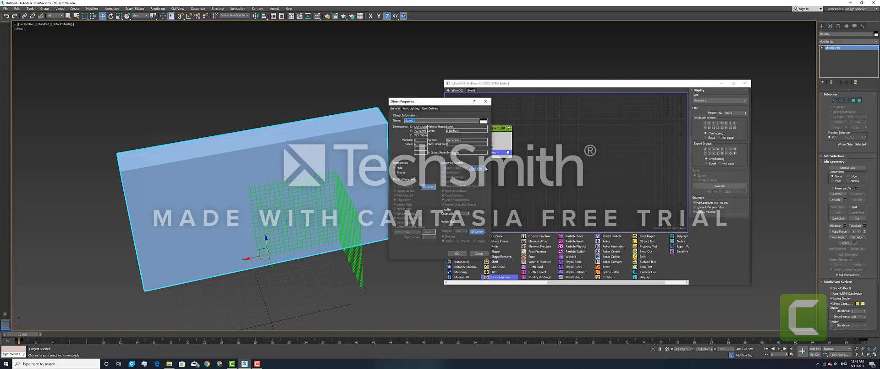
click(480, 168)
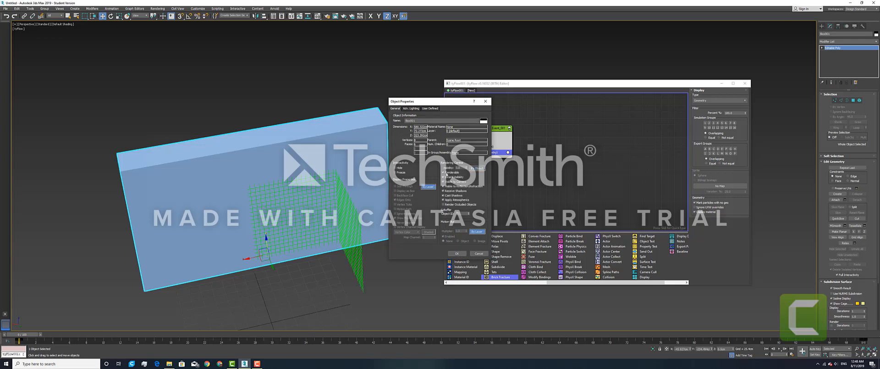
click(428, 187)
click(405, 190)
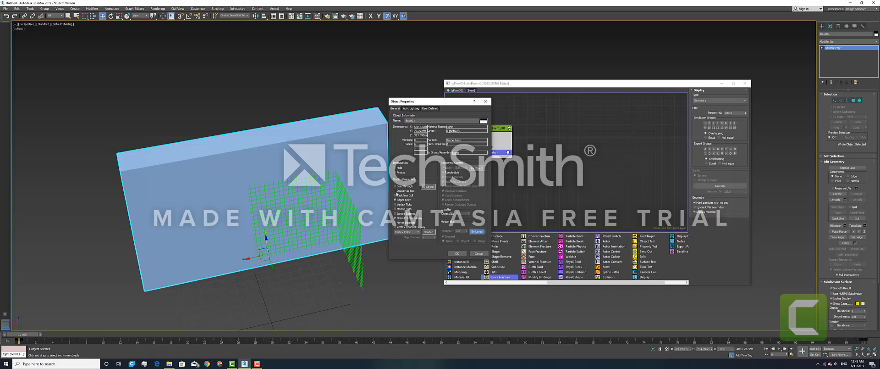
click(460, 253)
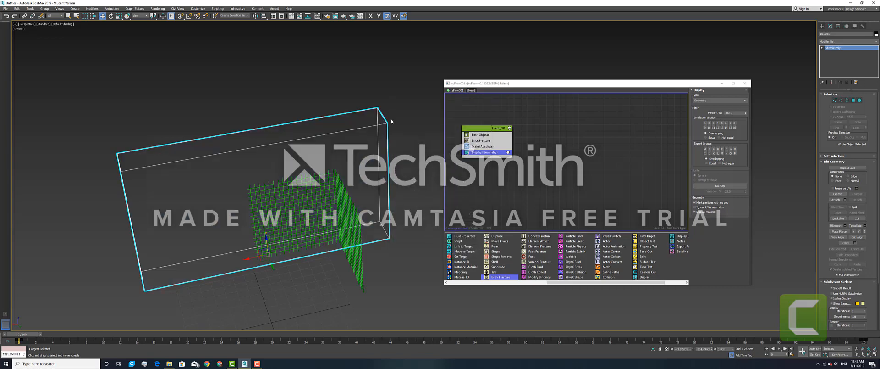
Move the timeline to frame 1 with the wall box selected
click(391, 123)
scroll(260, 149, down, 4)
alt+middle_drag(270, 157, 265, 166)
click(273, 159)
scroll(273, 155, down, 2)
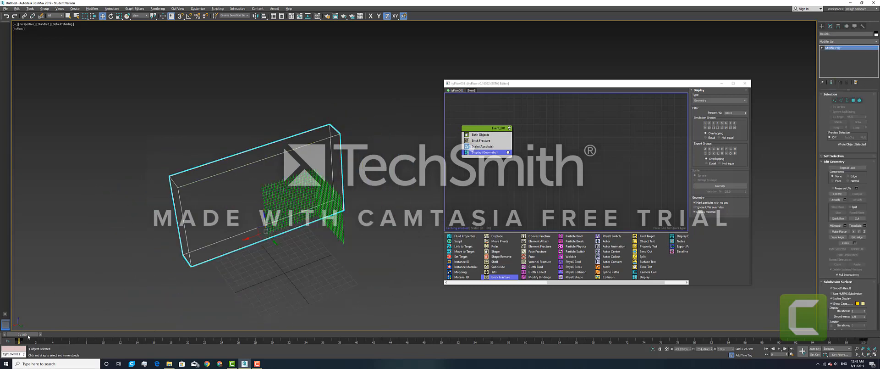
drag(29, 336, 36, 307)
key(w)
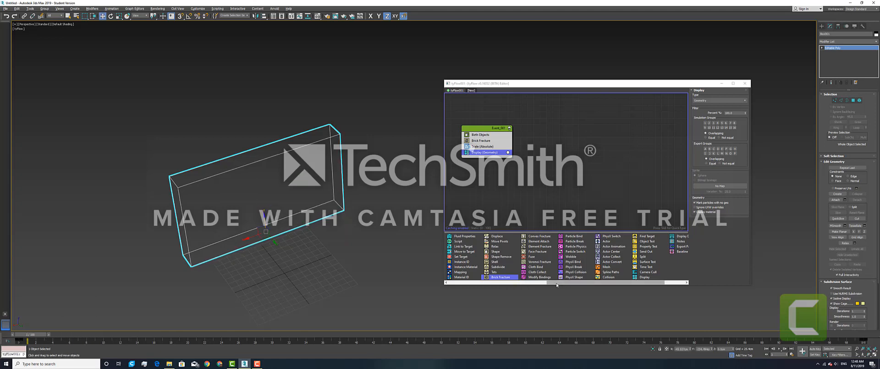
Add a Surface Test operator to Event_001 below Scale and pick the wall box as its test object
drag(651, 261, 491, 151)
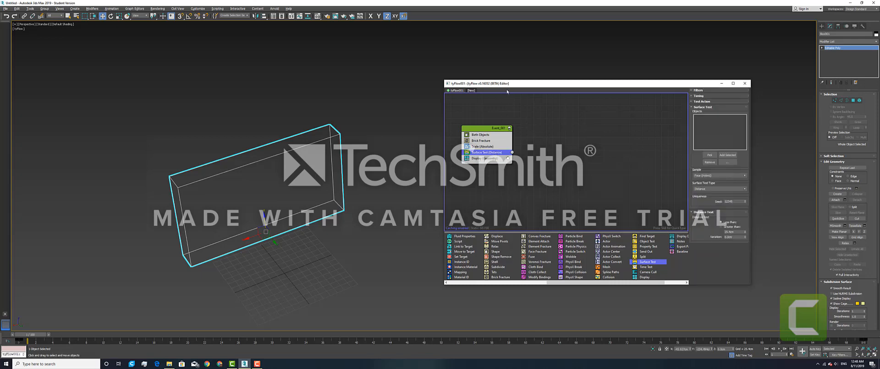
drag(509, 85, 449, 82)
click(649, 152)
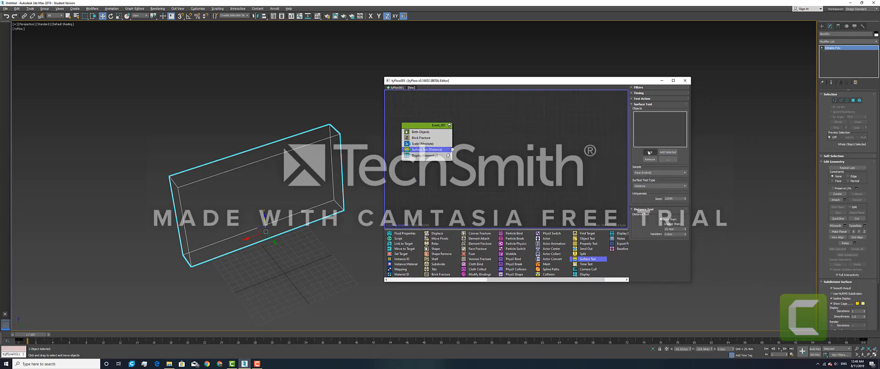
click(246, 164)
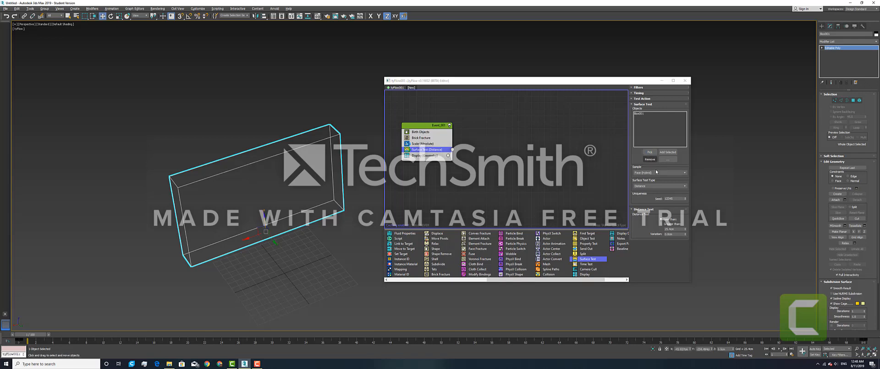
Set the Surface Test type to Volume (Inside)
click(647, 186)
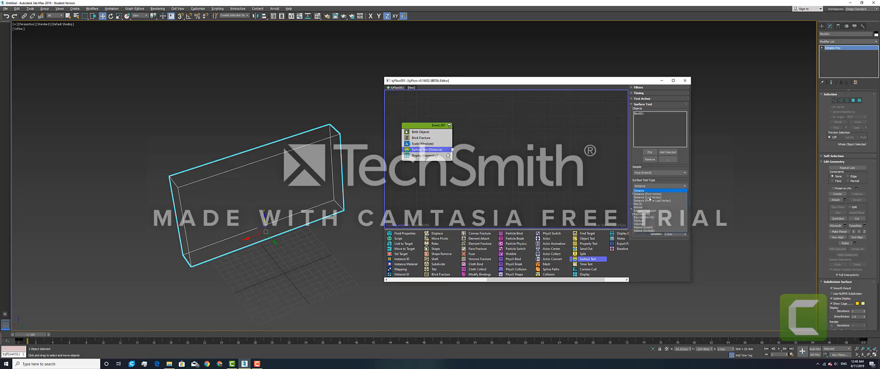
click(655, 228)
click(545, 172)
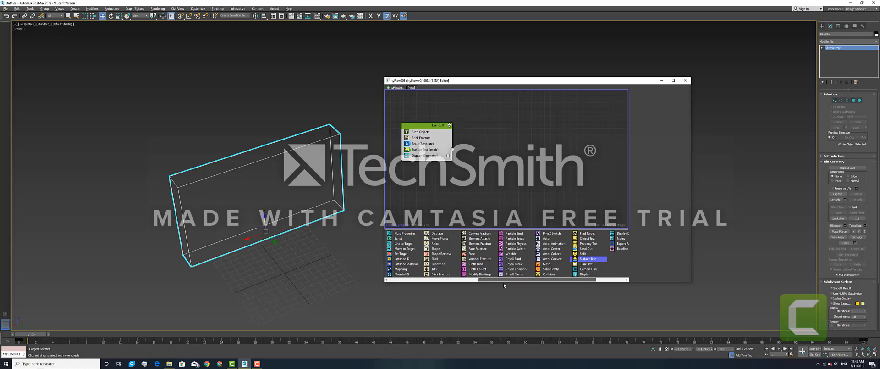
Create a new event holding a Scale operator and place it beside Event_001
click(422, 279)
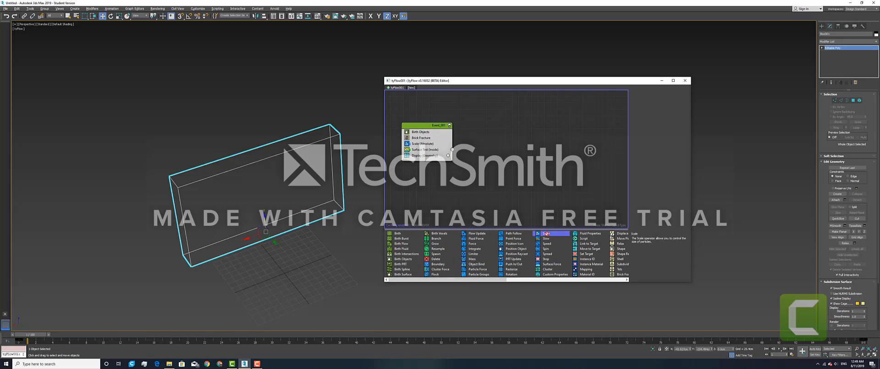
drag(549, 234, 492, 153)
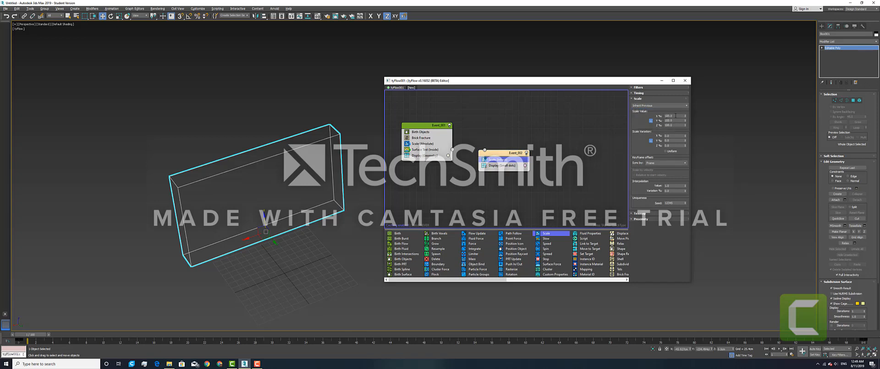
drag(500, 152, 508, 154)
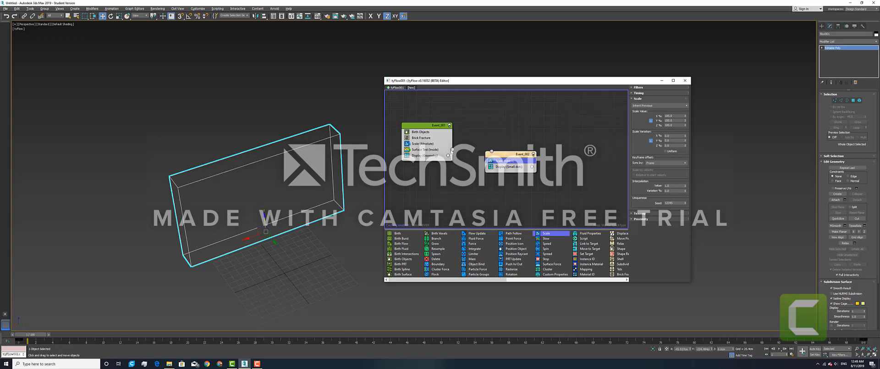
Wire Event_001's Surface Test output to the second Scale event and set that event's Display type to Geometry
drag(459, 150, 492, 152)
drag(35, 337, 378, 311)
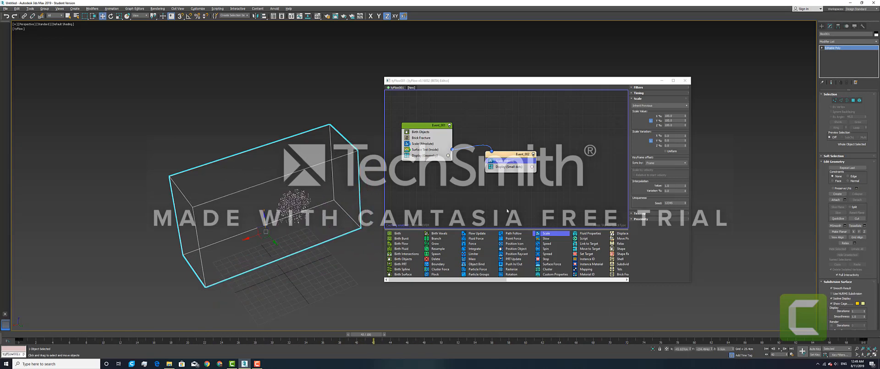
click(510, 167)
click(644, 98)
click(640, 122)
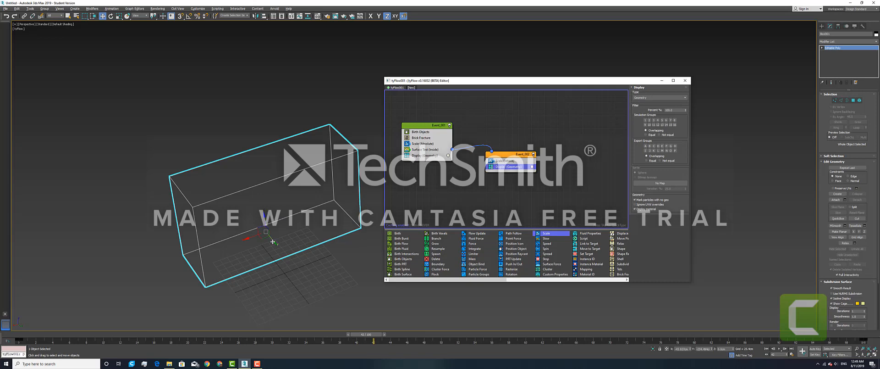
Set the Scale operator in Event_002 to Absolute with the timeline at frame 27
drag(371, 337, 248, 308)
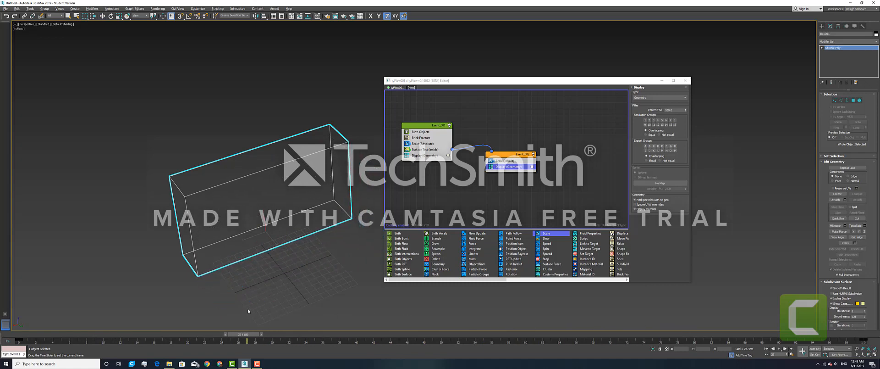
click(512, 162)
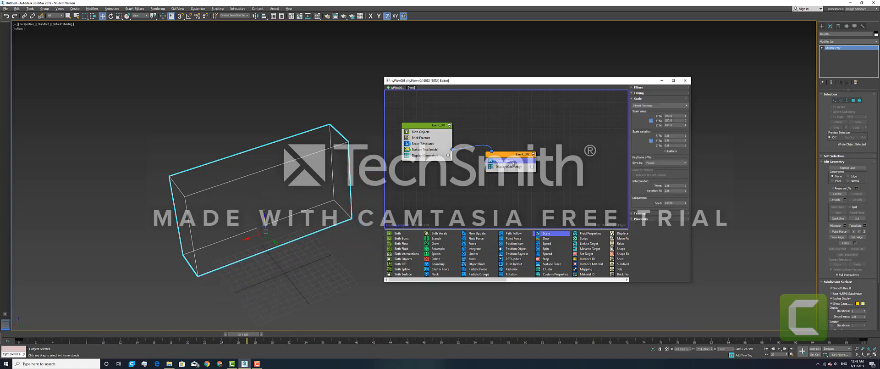
click(659, 105)
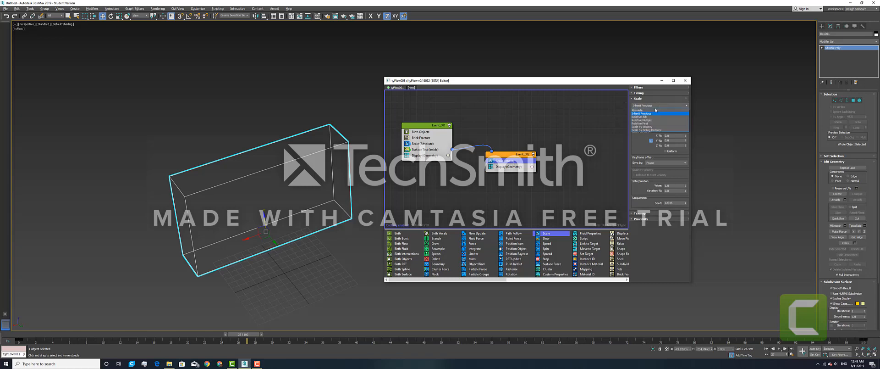
click(649, 110)
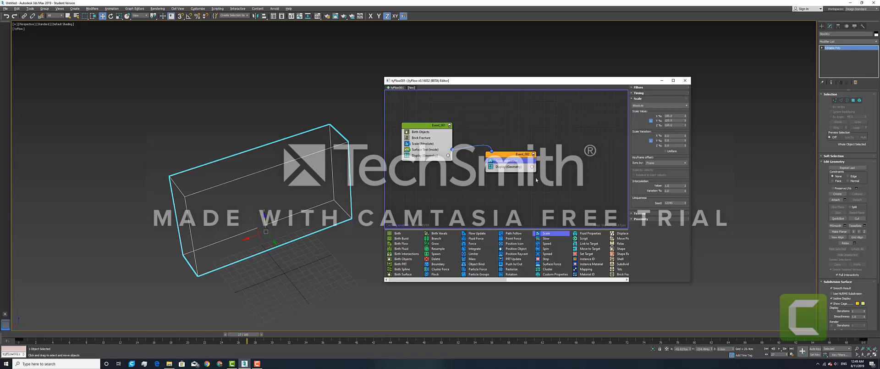
click(593, 148)
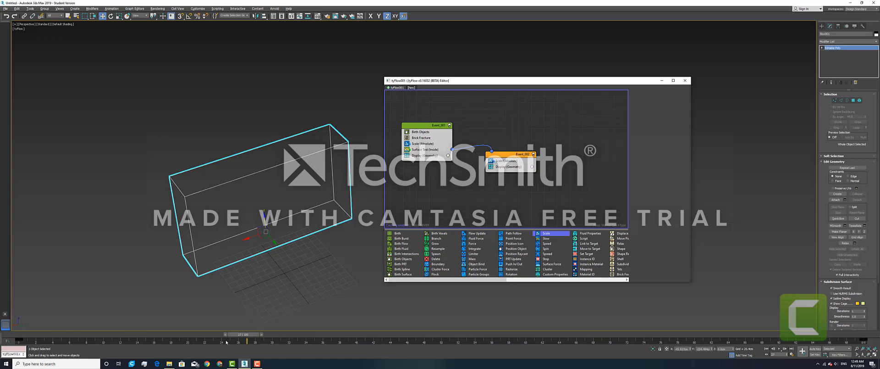
Scrub the timeline to frame 80 and back to frame 55, examining how the sphere's pieces rescale inside the box
drag(235, 334, 289, 314)
drag(304, 313, 694, 318)
scroll(350, 243, up, 5)
scroll(432, 218, down, 1)
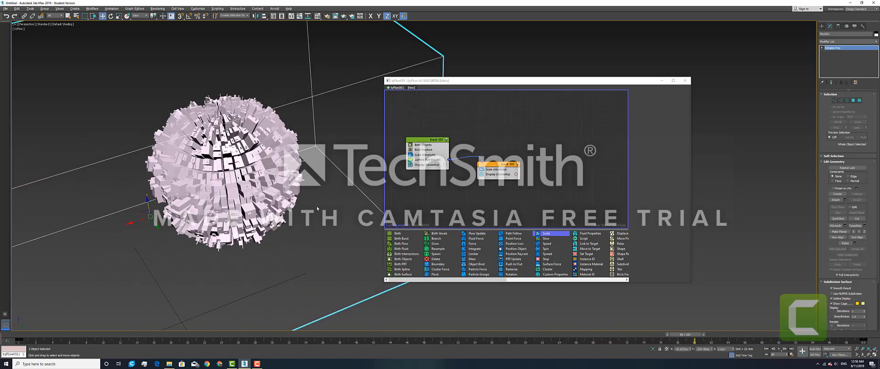
scroll(308, 203, down, 5)
mouse_move(264, 201)
alt+middle_down()
mouse_move(285, 204)
mouse_move(259, 198)
mouse_move(270, 200)
alt+middle_up()
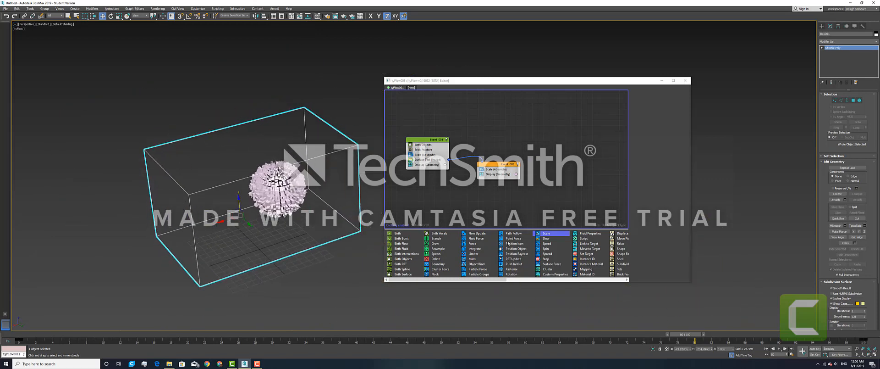
drag(500, 279, 595, 280)
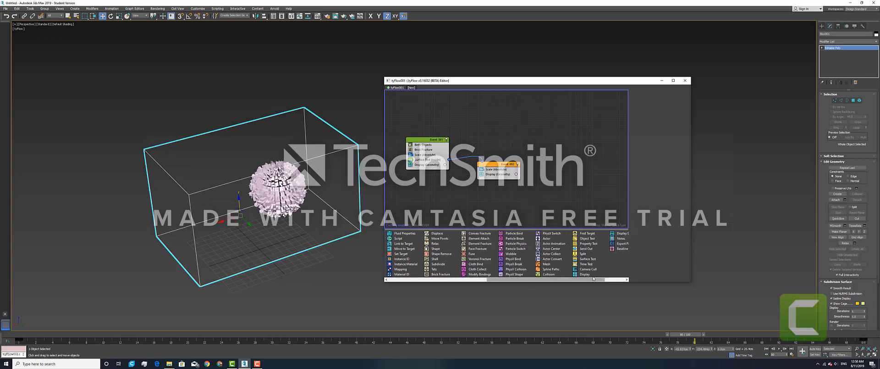
scroll(271, 183, up, 3)
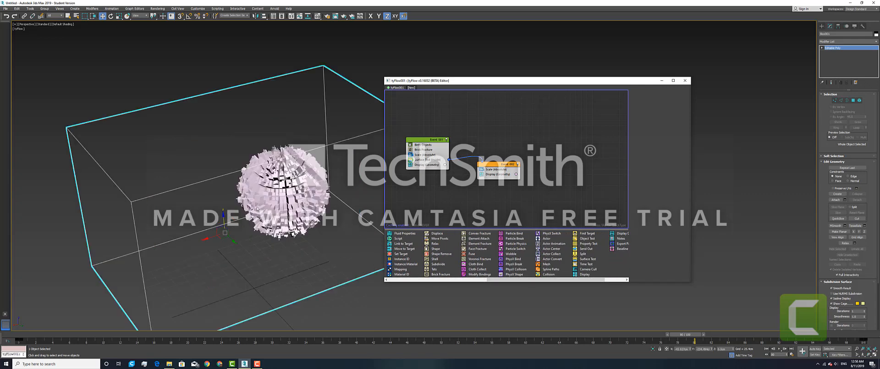
drag(677, 337, 476, 337)
key(w)
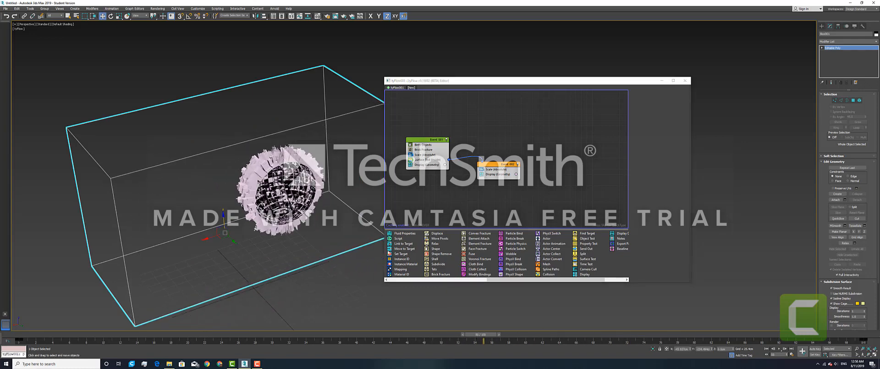
scroll(275, 184, up, 5)
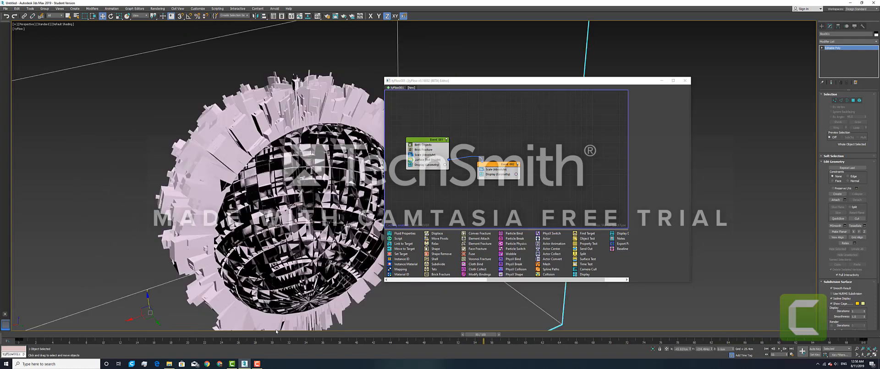
scroll(262, 155, down, 5)
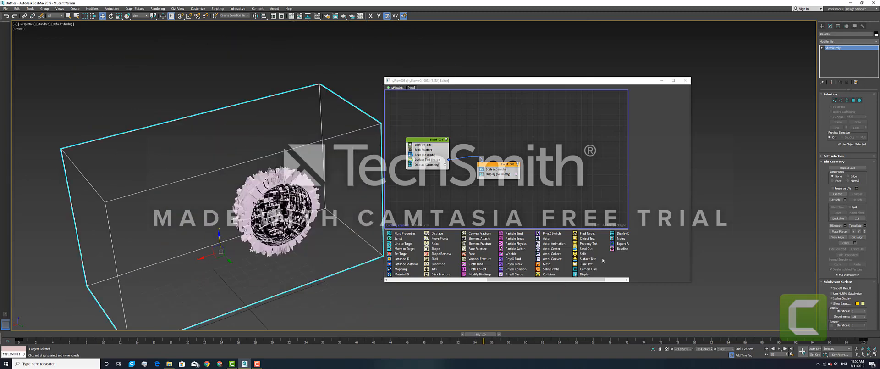
Delete the wire between Event_001 and Event_002 and create a new event holding a Time Test operator between them
click(589, 264)
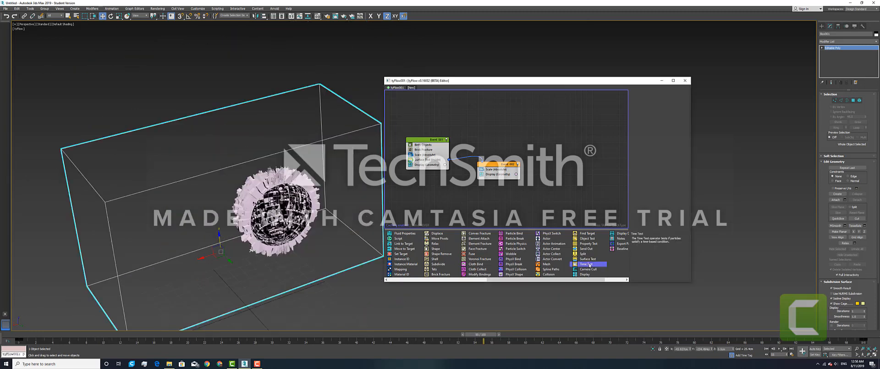
right_click(483, 162)
click(493, 169)
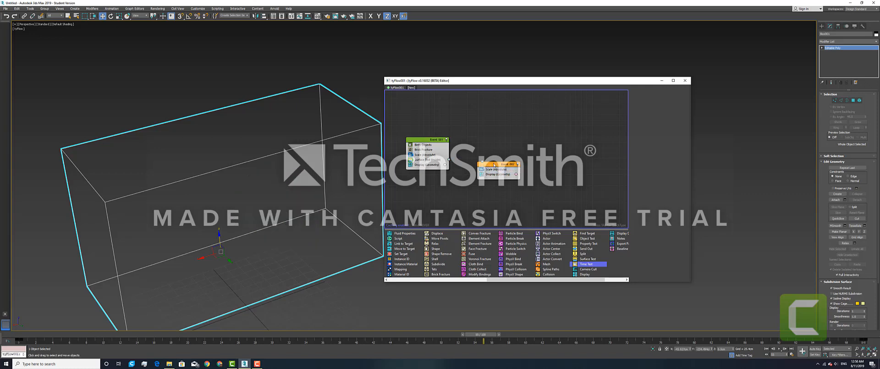
drag(493, 164, 521, 162)
drag(593, 265, 502, 216)
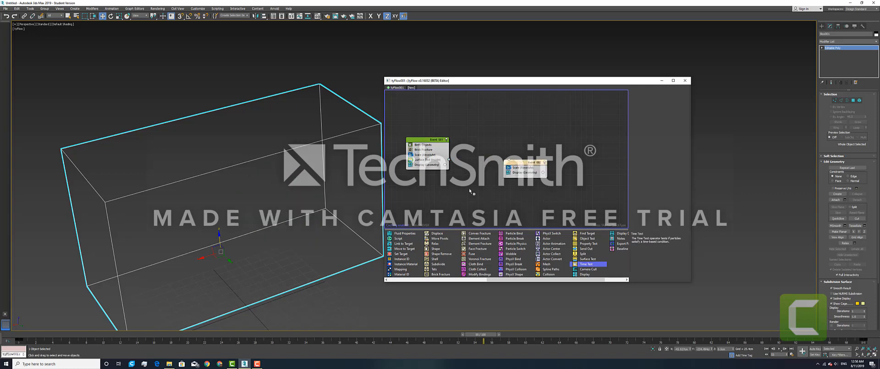
drag(470, 191, 471, 191)
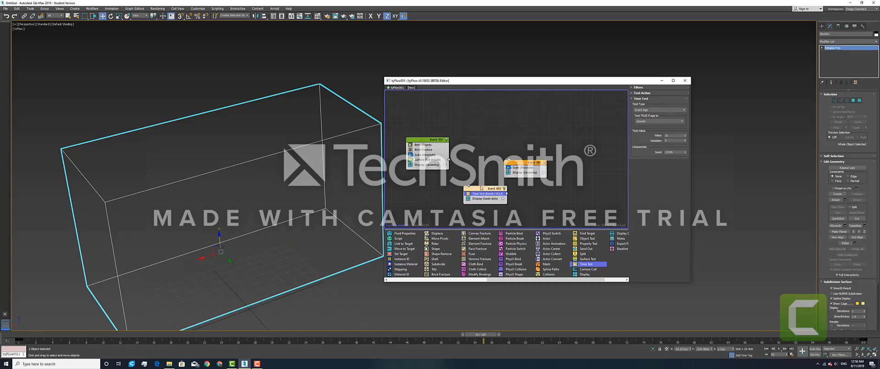
Route the Surface Test output through the Time Test event into the Scale event and turn off the Time Test event's Display operator
drag(473, 188, 461, 185)
drag(525, 168, 567, 168)
drag(472, 185, 445, 158)
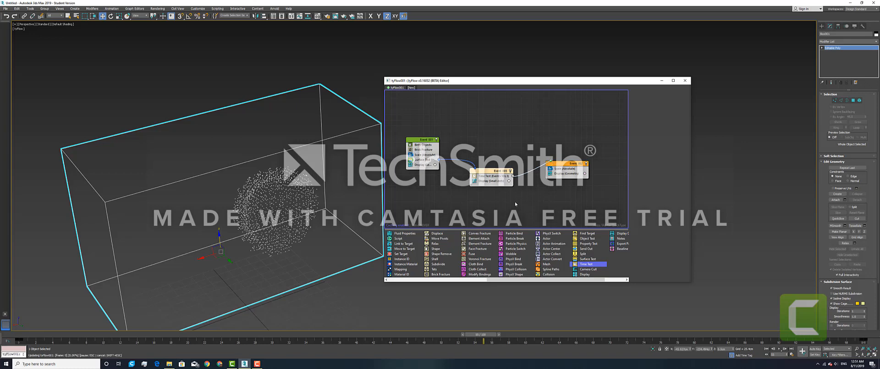
click(475, 181)
Play the animation with the tyFlow editor minimized and examine the sphere's pieces rescaling from several views
scroll(261, 221, up, 6)
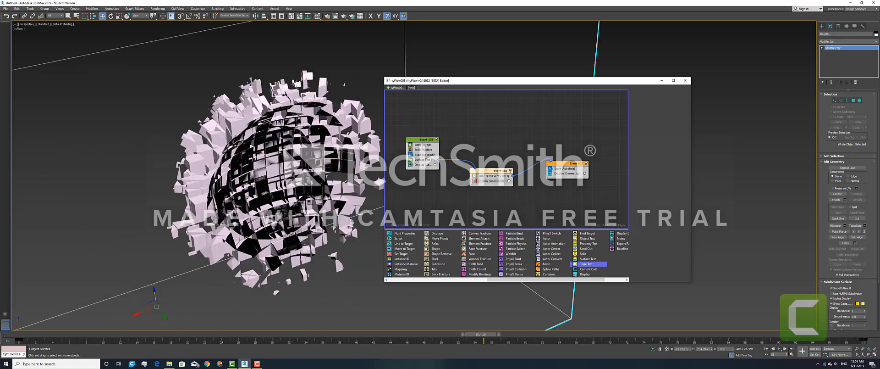
drag(477, 340, 854, 328)
scroll(330, 250, down, 5)
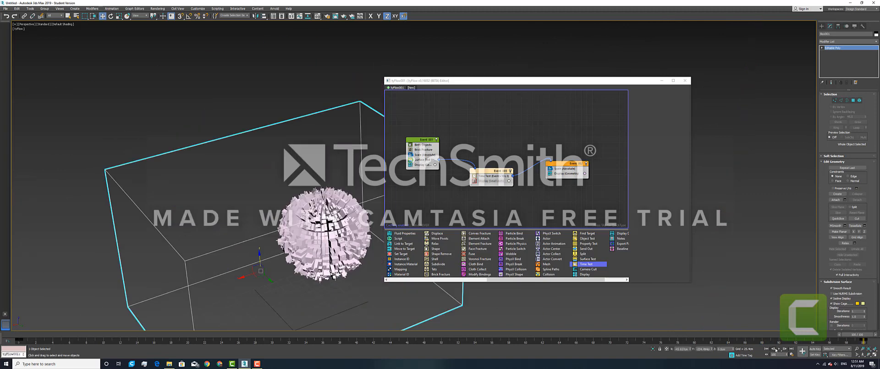
click(779, 348)
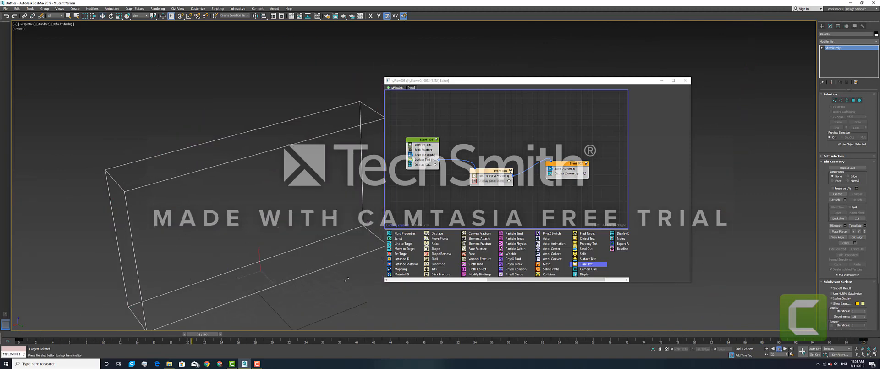
alt+middle_drag(338, 267, 376, 249)
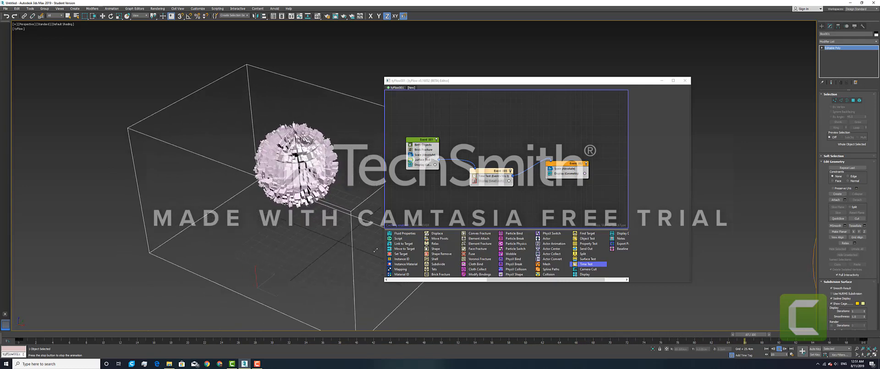
click(662, 80)
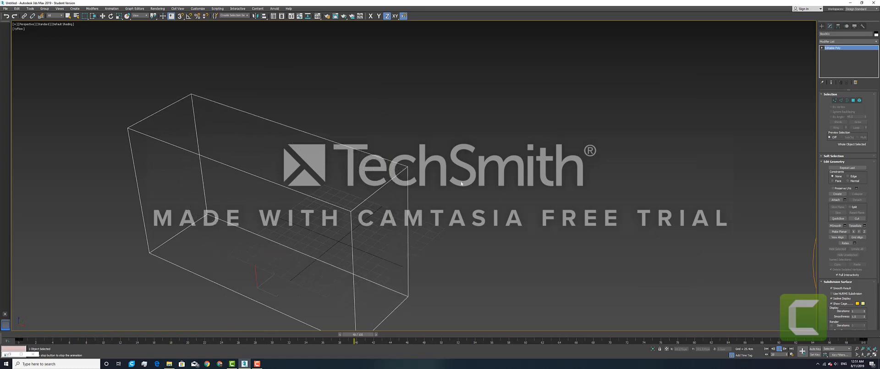